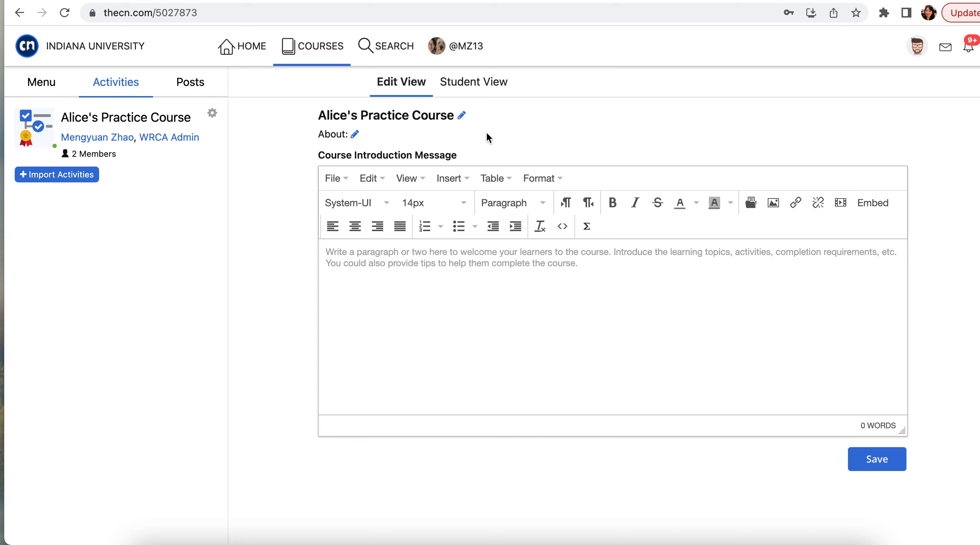
In the basic course settings, set the About Course description to "here is the course about" and save the settings.
{"action": "left_click", "coordinate": [212, 113]}
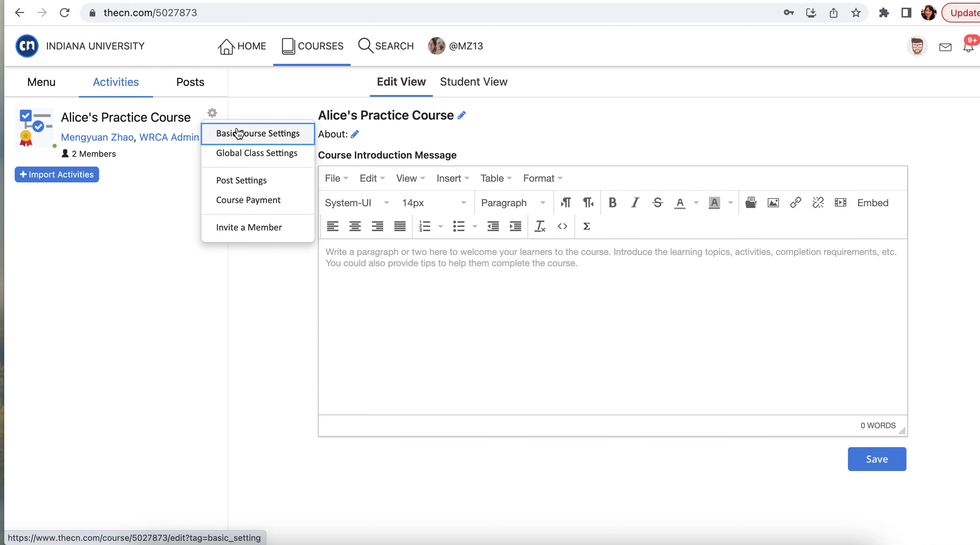
{"action": "left_click", "coordinate": [232, 141]}
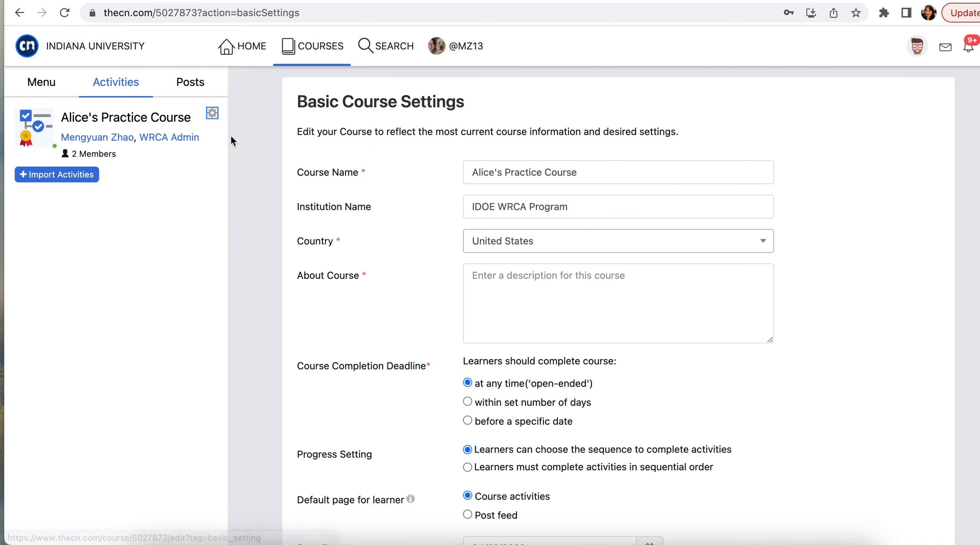
{"action": "scroll", "coordinate": [395, 315], "scroll_direction": "down", "scroll_amount": 2}
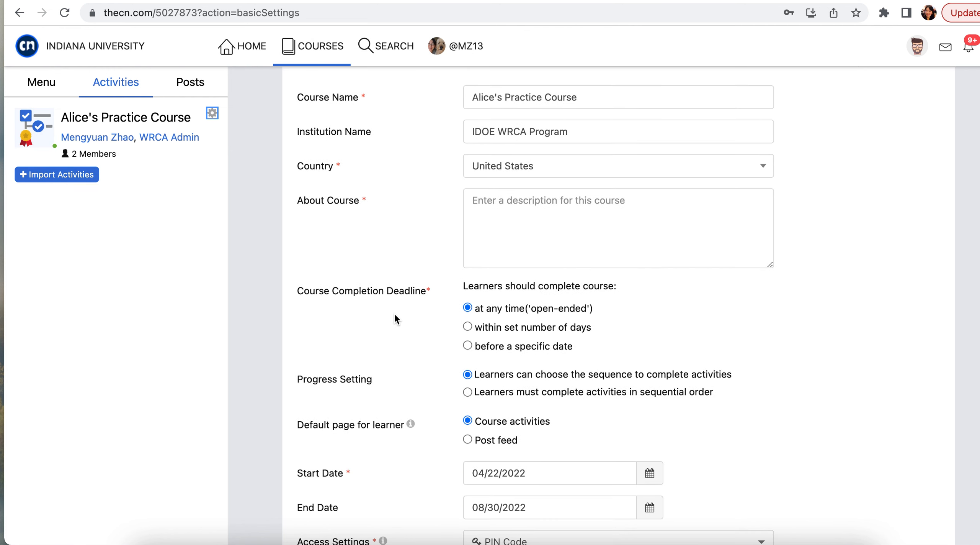
{"action": "left_click", "coordinate": [542, 226]}
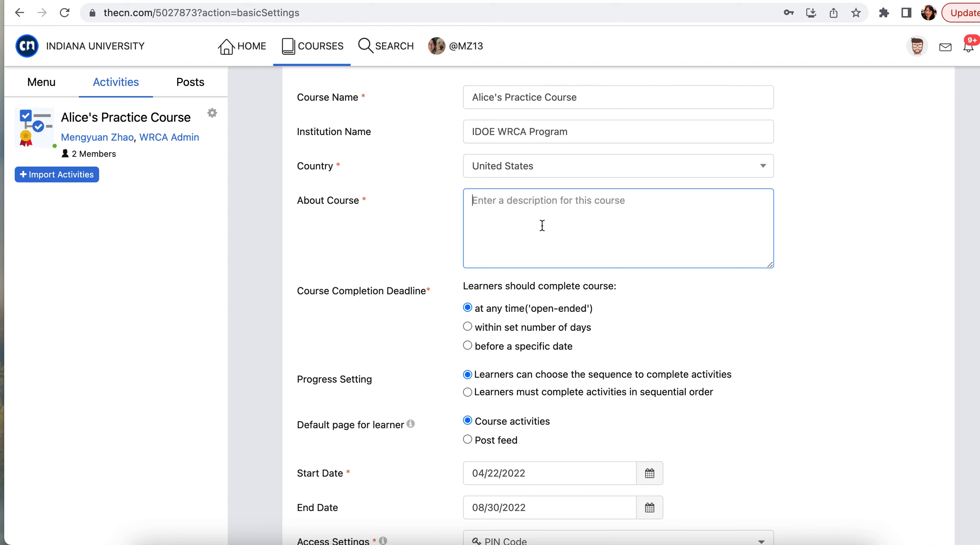
{"action": "type", "text": "here is"}
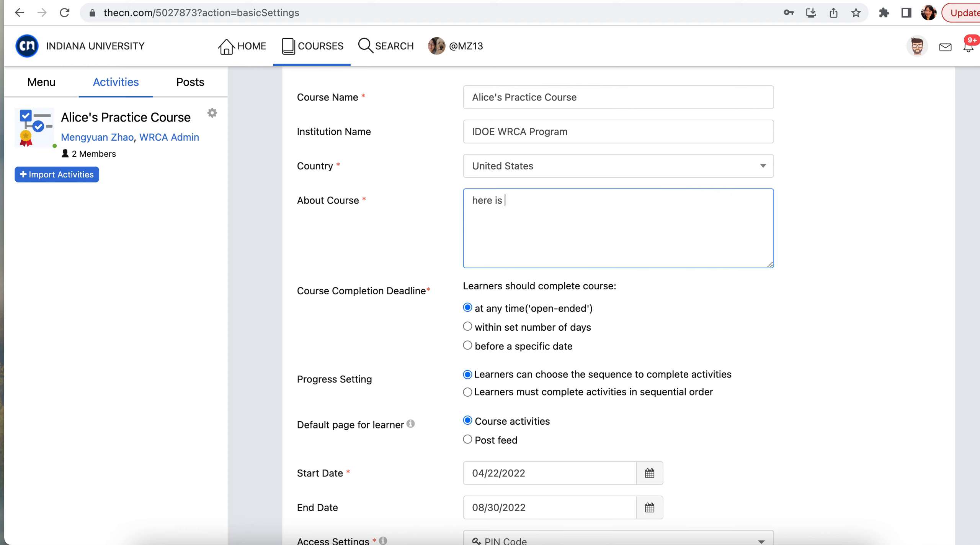
{"action": "type", "text": " the course about"}
{"action": "scroll", "coordinate": [728, 344], "scroll_direction": "down", "scroll_amount": 2}
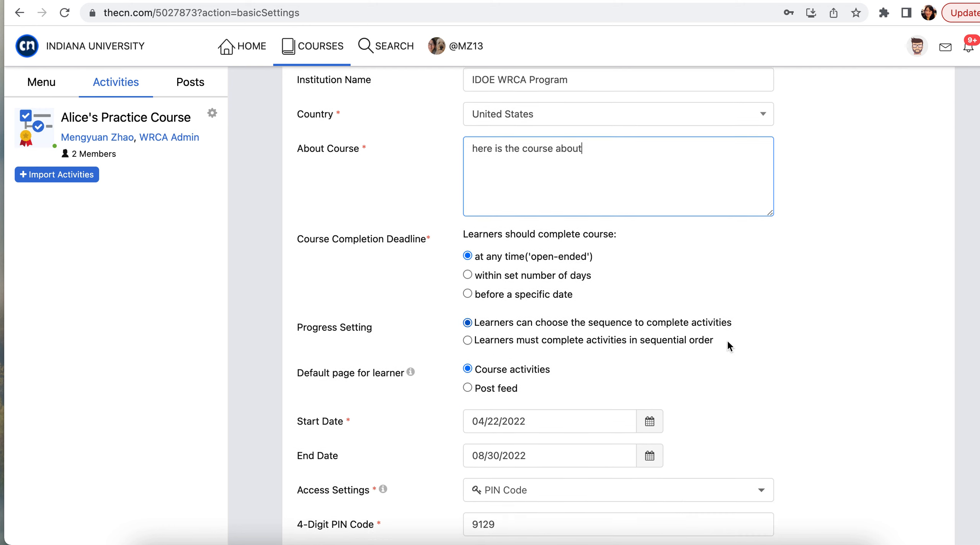
{"action": "scroll", "coordinate": [728, 339], "scroll_direction": "down", "scroll_amount": 1}
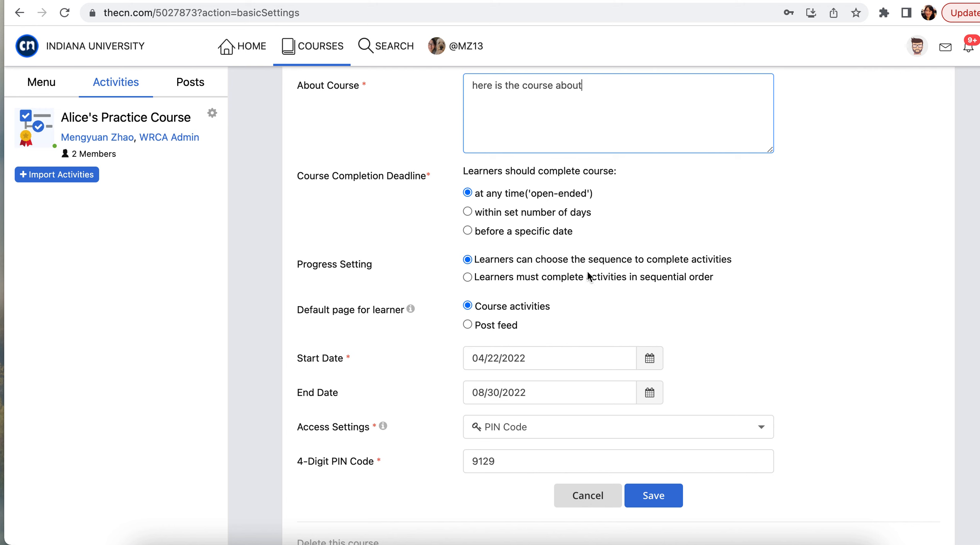
{"action": "scroll", "coordinate": [573, 284], "scroll_direction": "down", "scroll_amount": 1}
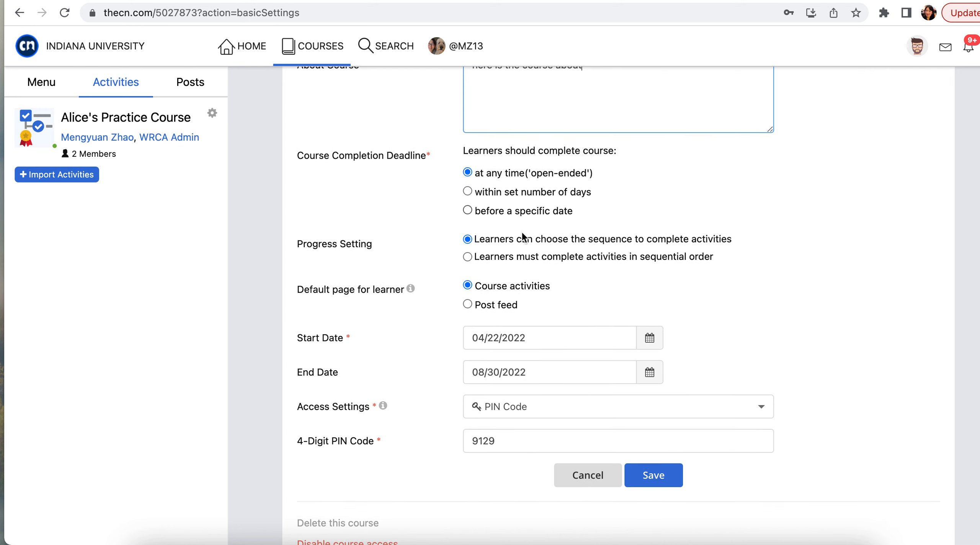
{"action": "scroll", "coordinate": [581, 290], "scroll_direction": "down", "scroll_amount": 1}
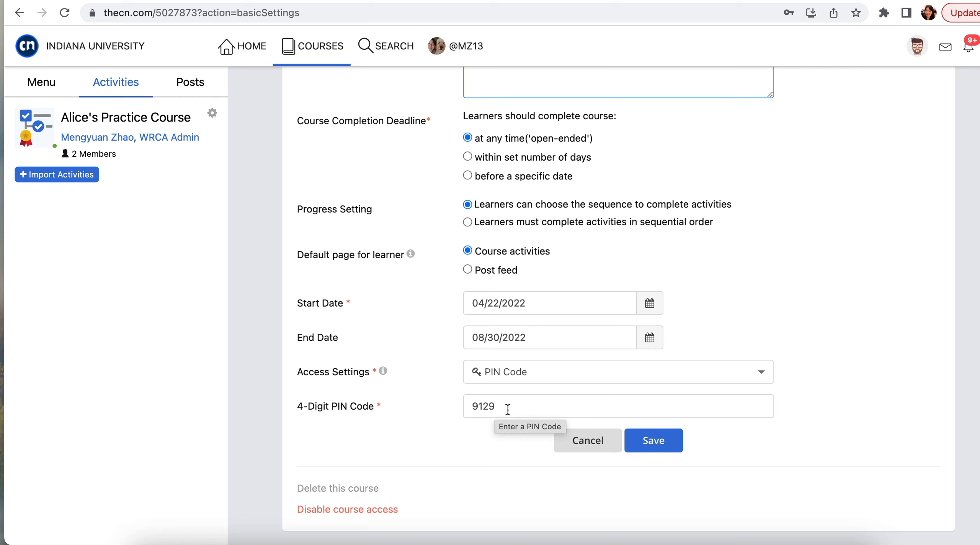
{"action": "left_click", "coordinate": [663, 444]}
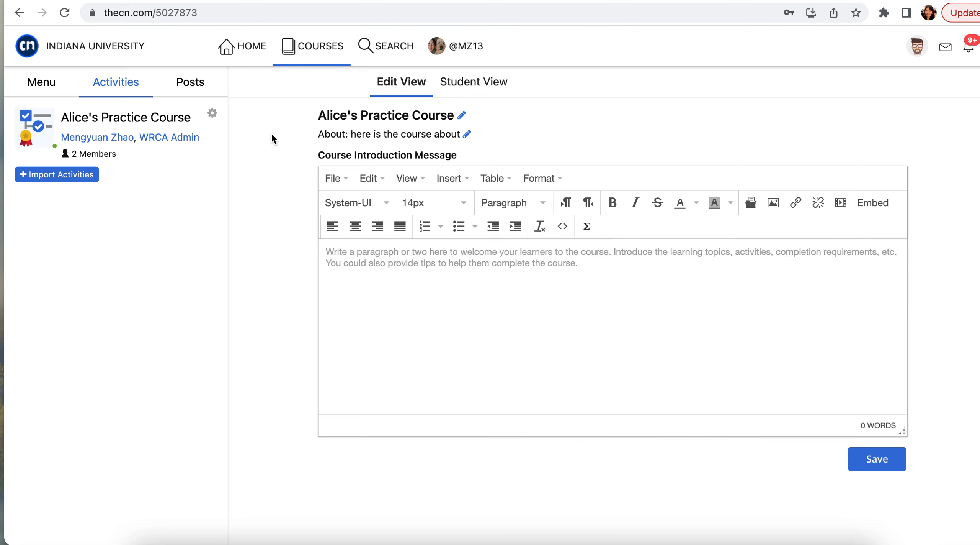
{"action": "left_click", "coordinate": [213, 113]}
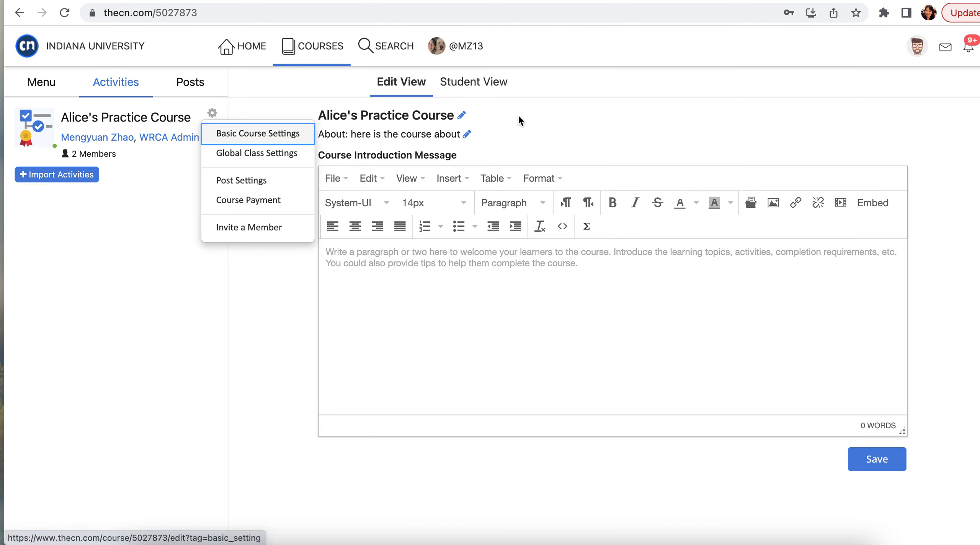
{"action": "left_click", "coordinate": [280, 279]}
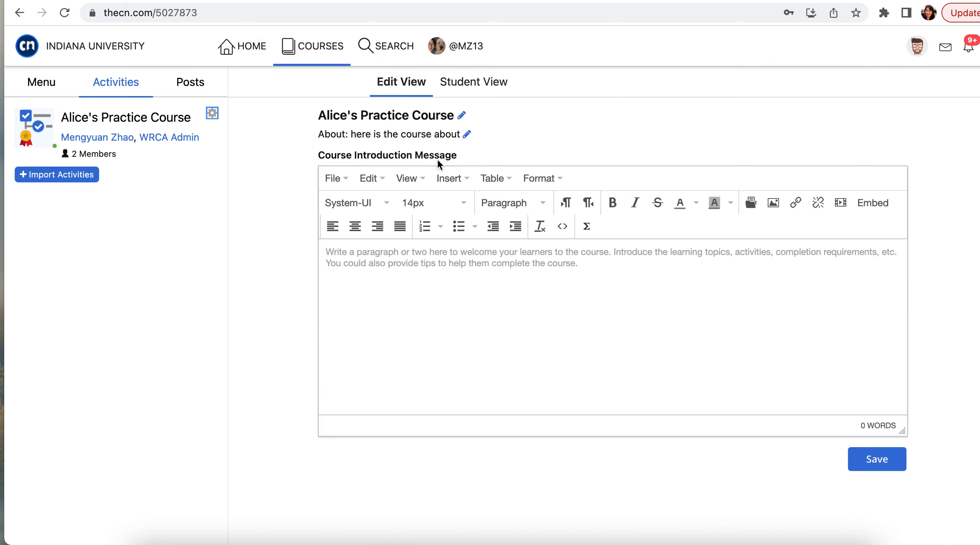
Write the course introduction message "This is the place to welcome students and introduce course objectives." and save it.
{"action": "left_click", "coordinate": [402, 296]}
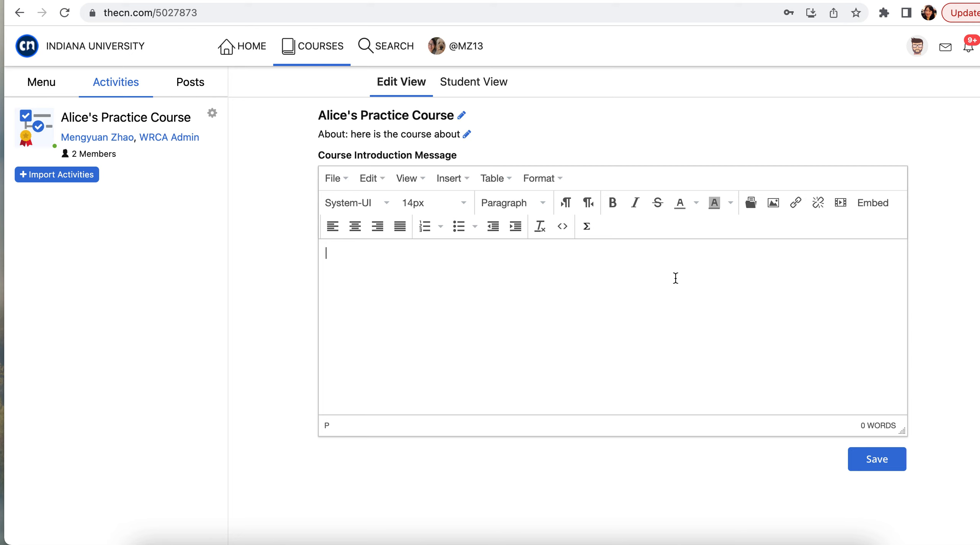
{"action": "type", "text": "This is the place to we"}
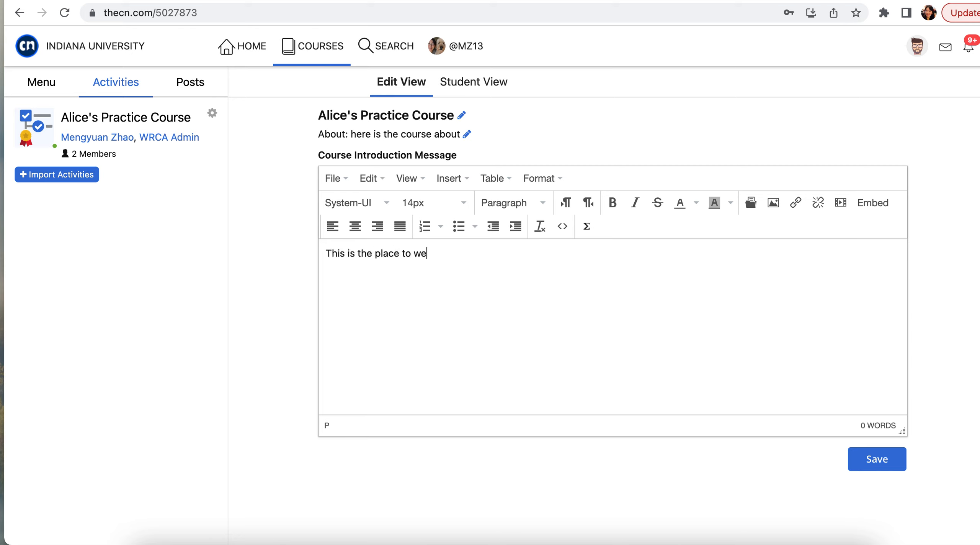
{"action": "type", "text": "lcome students and introduce"}
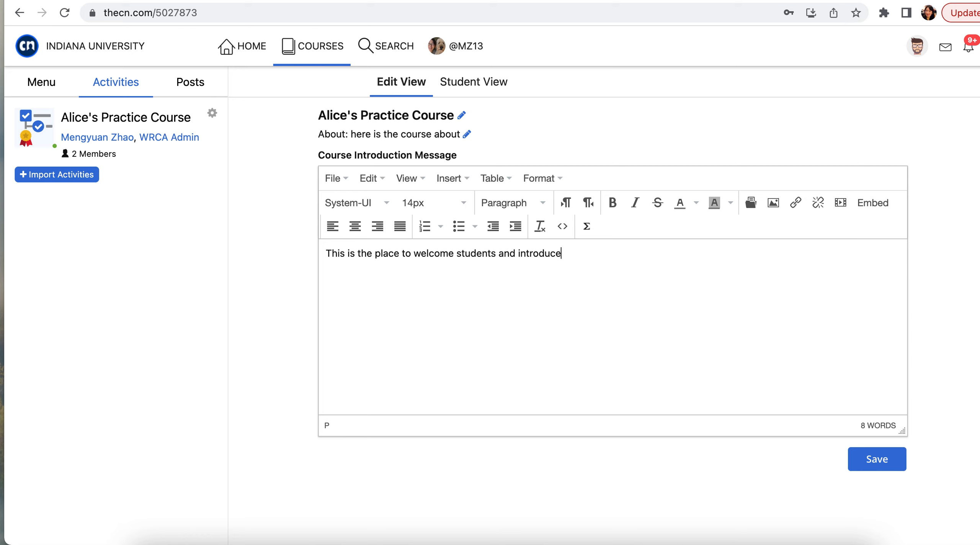
{"action": "type", "text": " course objectivrs"}
{"action": "key", "text": "BackSpace"}
{"action": "key", "text": "BackSpace"}
{"action": "type", "text": "es"}
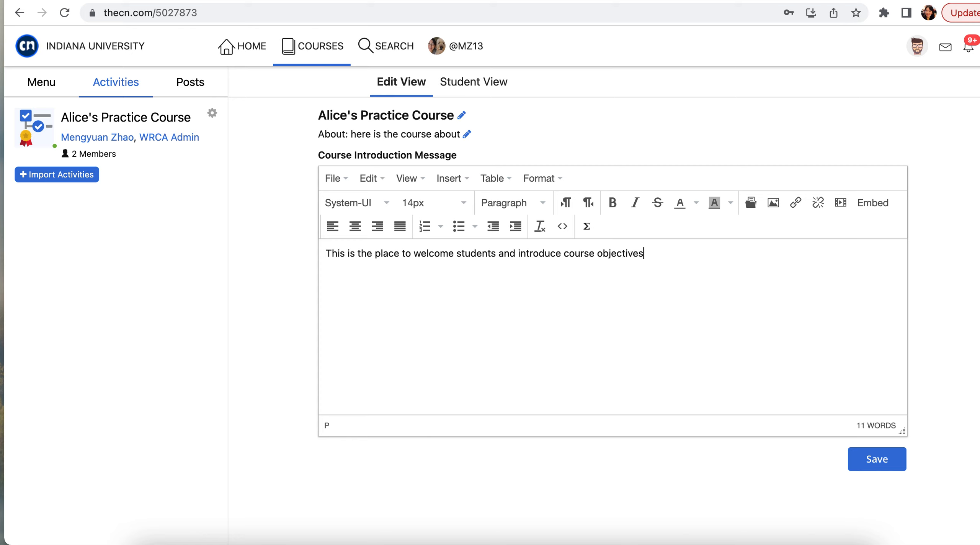
{"action": "type", "text": "."}
{"action": "left_click", "coordinate": [877, 458]}
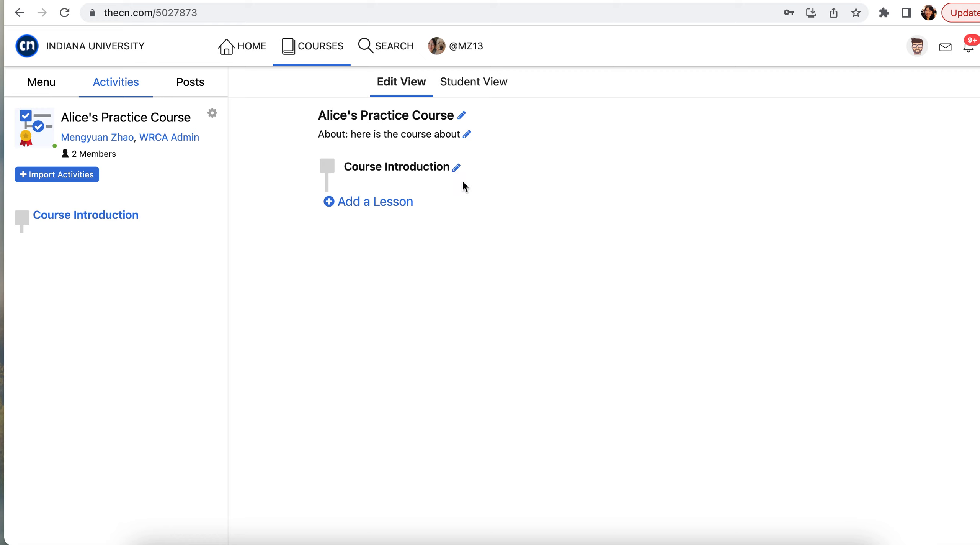
Add a lesson named "Lesson1" below the Course Introduction and save it.
{"action": "left_click", "coordinate": [371, 209]}
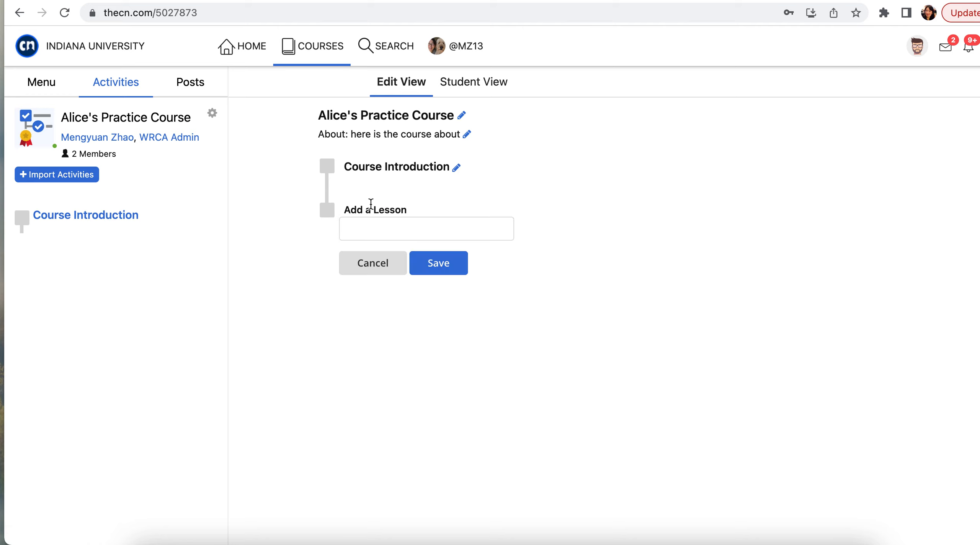
{"action": "left_click", "coordinate": [363, 229]}
{"action": "type", "text": "Lesson1"}
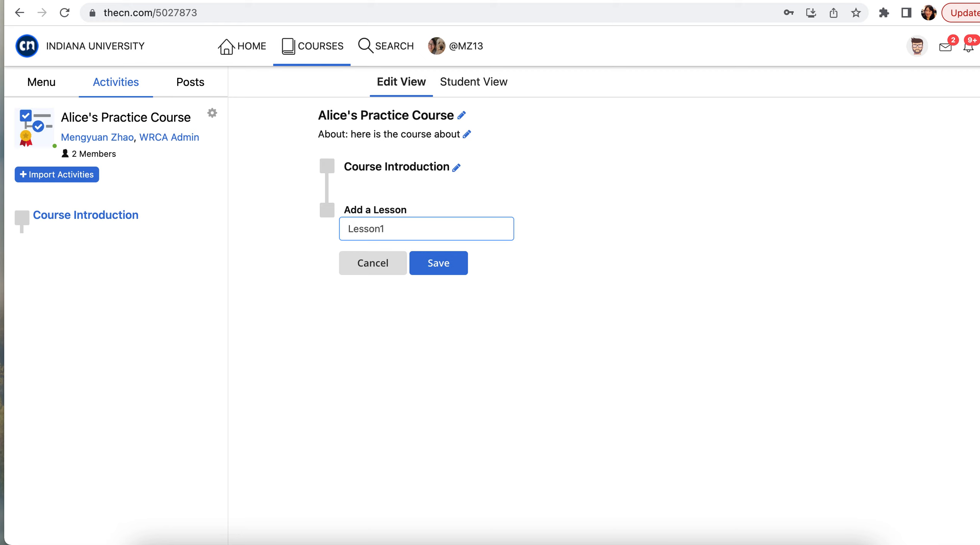
{"action": "left_click", "coordinate": [431, 264]}
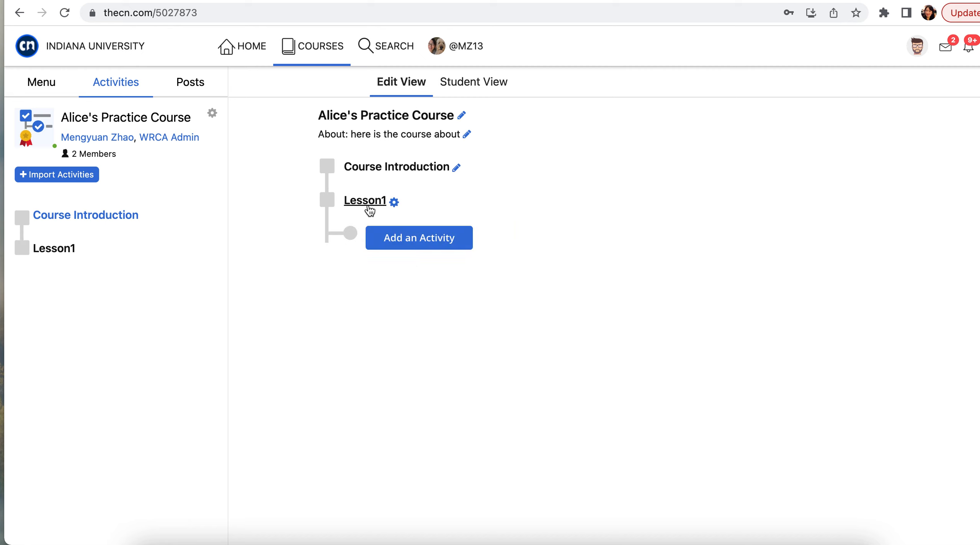
Start a new activity of type Rich Text Editor under Lesson1.
{"action": "left_click", "coordinate": [402, 244]}
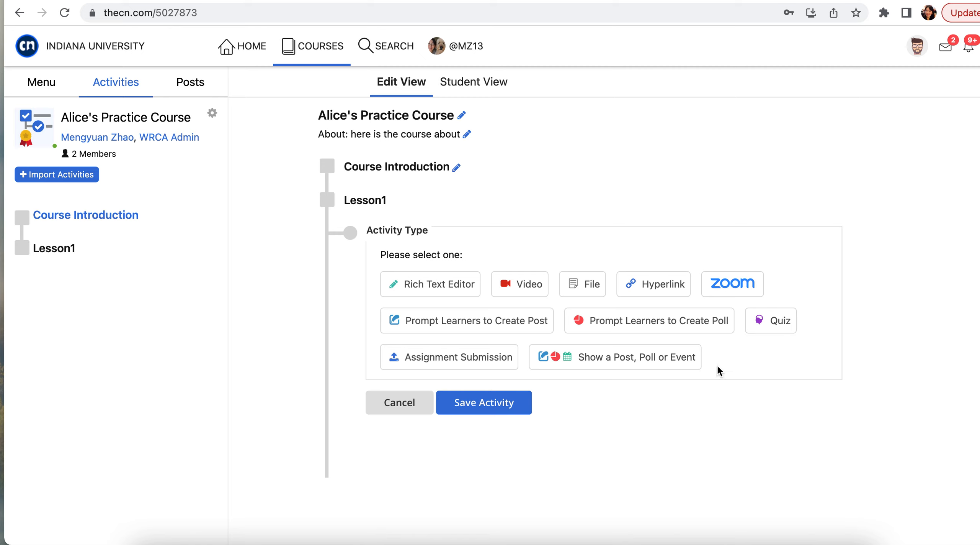
{"action": "left_click", "coordinate": [463, 287]}
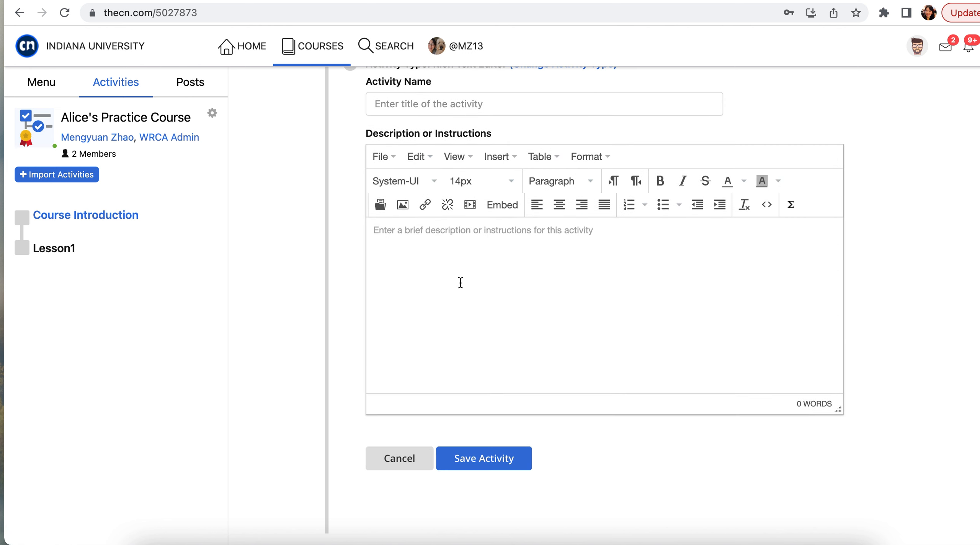
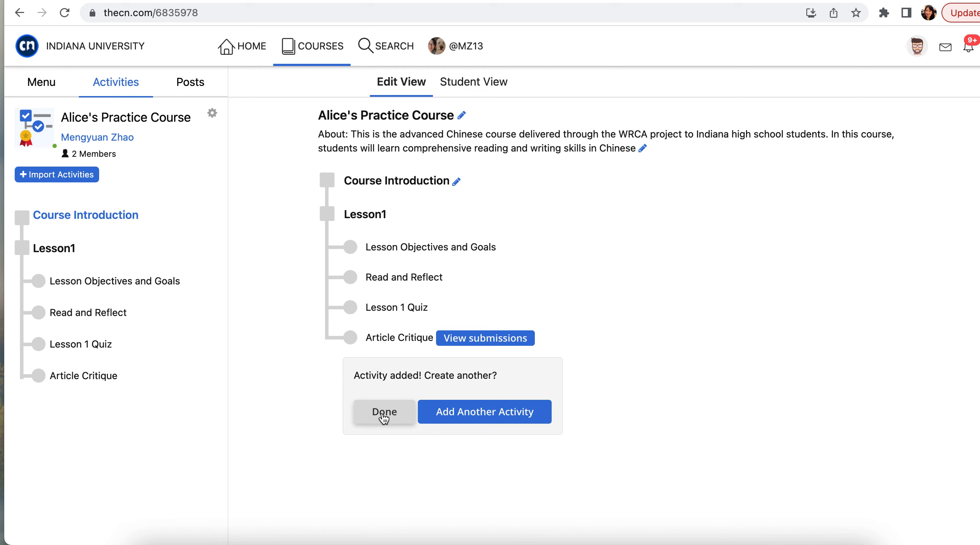
Finish adding activities to Lesson1 and issue the Best Participant badge for completing it, keeping the badge's default details.
{"action": "left_click", "coordinate": [383, 413]}
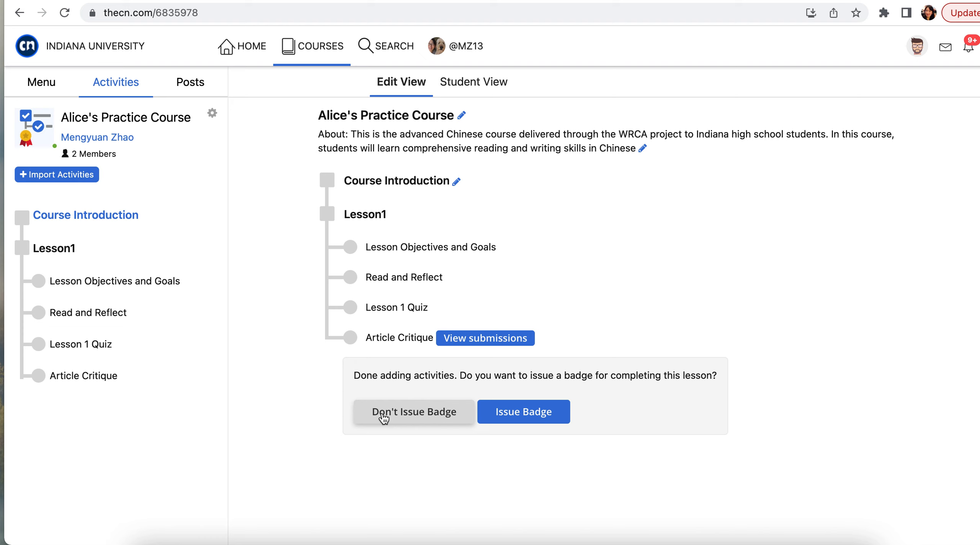
{"action": "left_click", "coordinate": [416, 414]}
{"action": "left_click", "coordinate": [526, 414]}
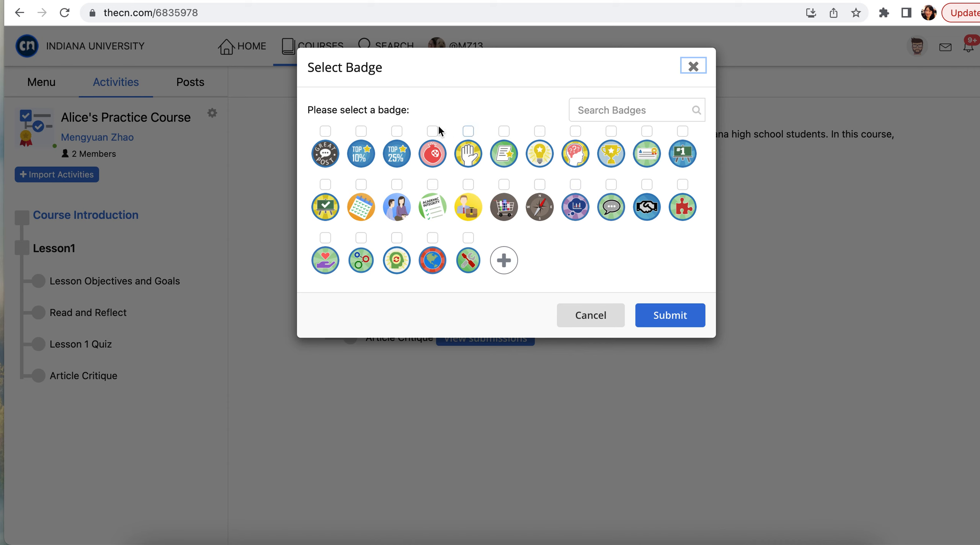
{"action": "left_click", "coordinate": [468, 131]}
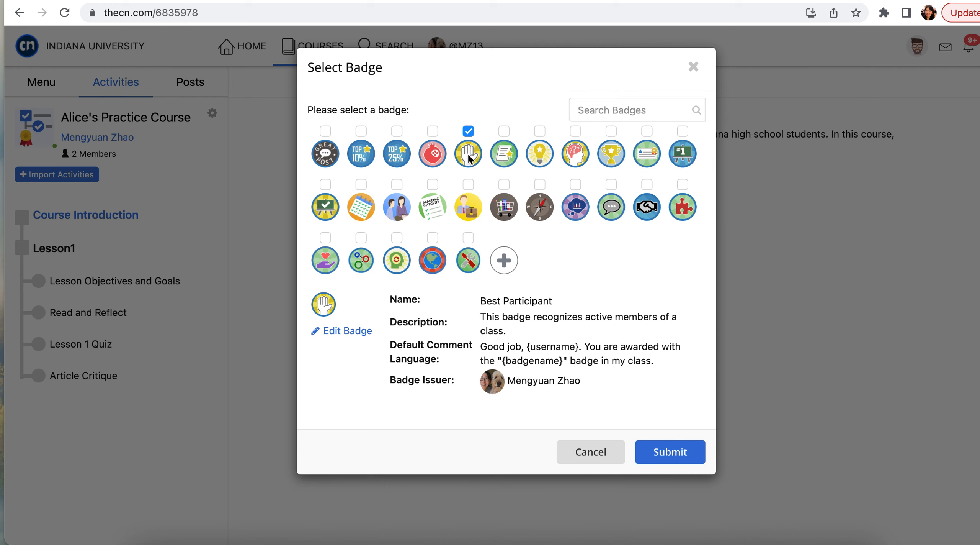
{"action": "left_click", "coordinate": [504, 261]}
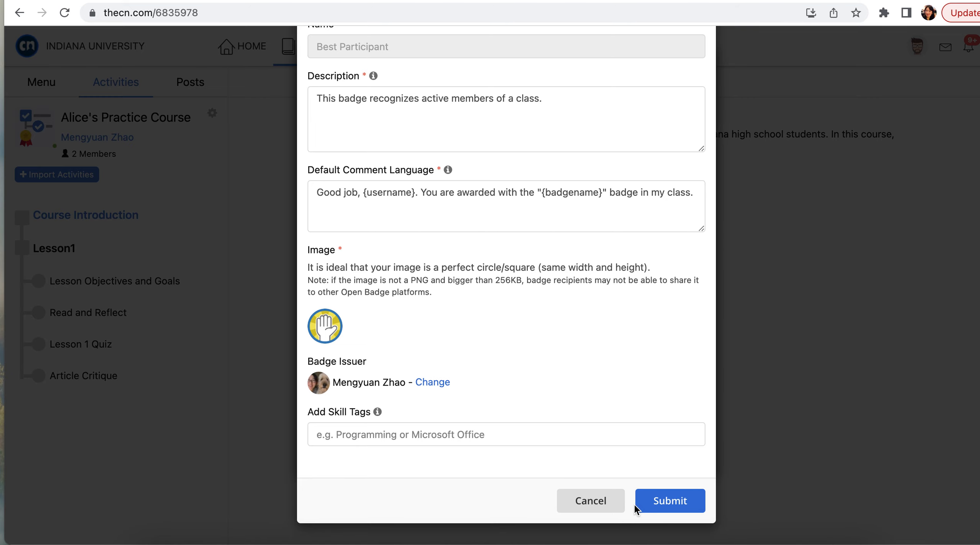
{"action": "left_click", "coordinate": [650, 505]}
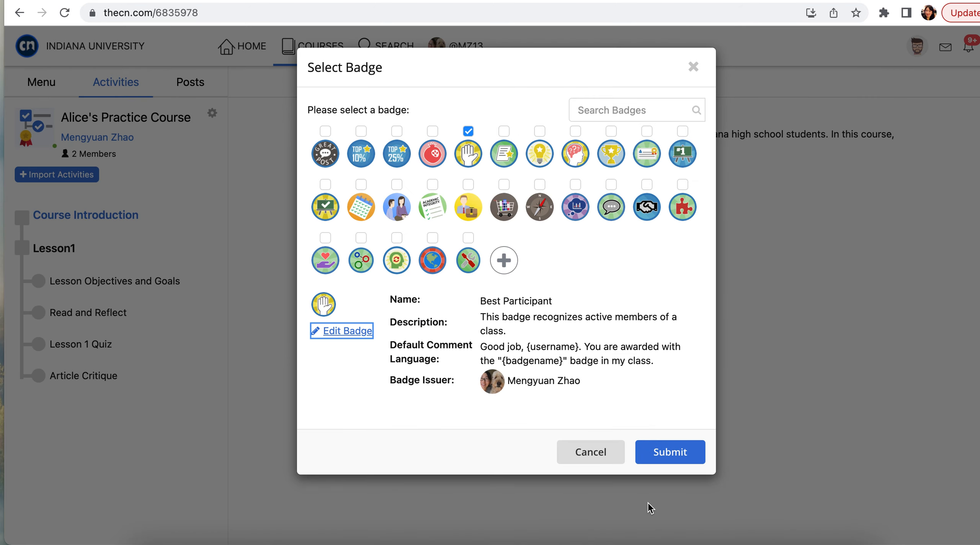
{"action": "left_click", "coordinate": [667, 450]}
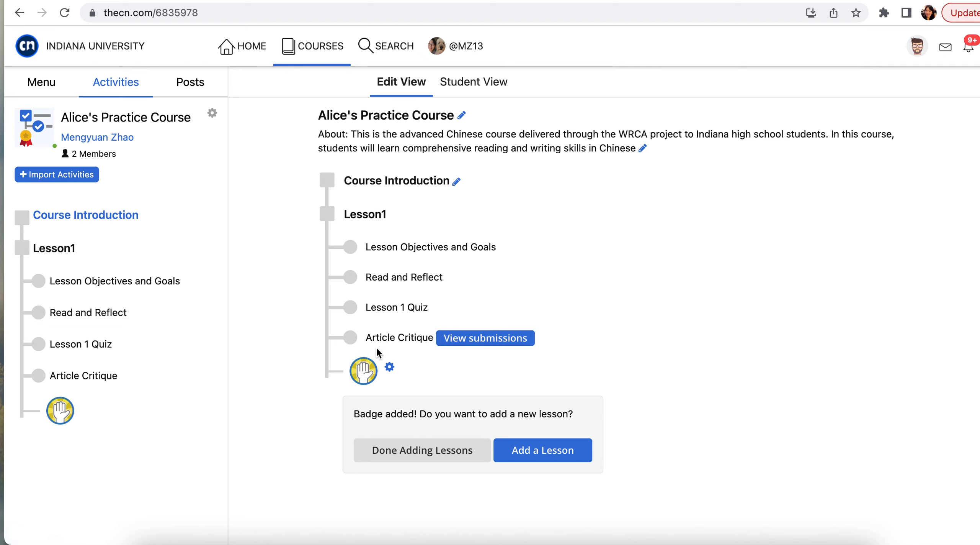
Publish the unpublished Lesson 1 Quiz from the course's quiz list.
{"action": "left_click", "coordinate": [41, 87]}
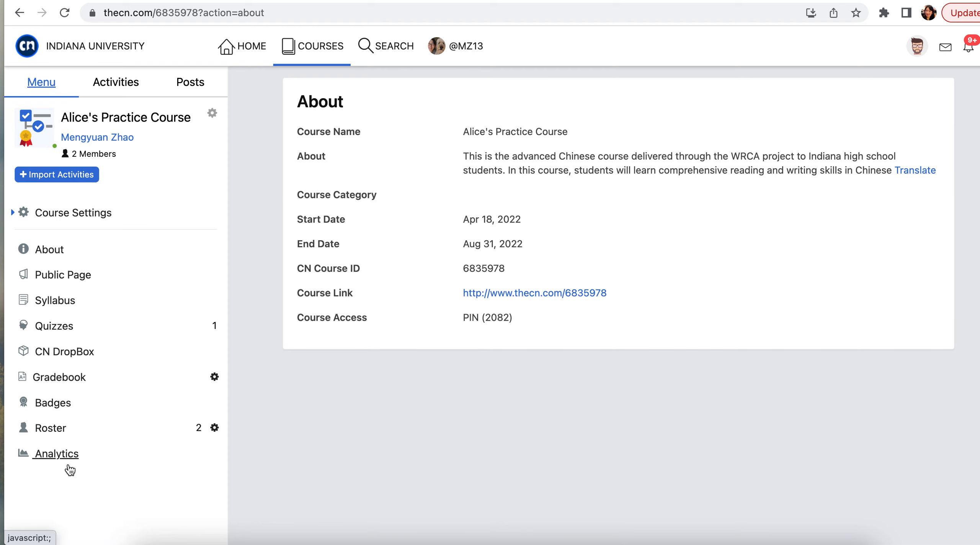
{"action": "left_click", "coordinate": [17, 214]}
{"action": "left_click", "coordinate": [17, 214]}
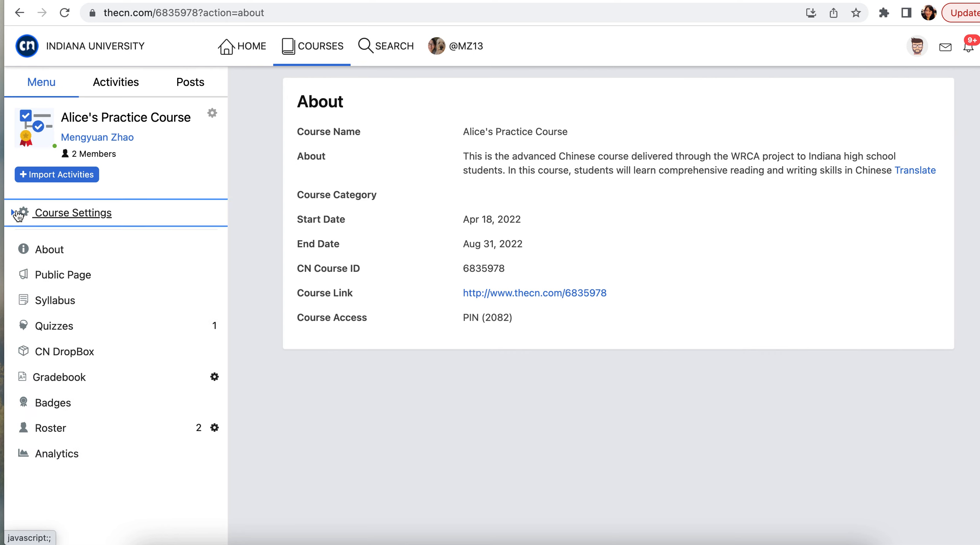
{"action": "left_click", "coordinate": [212, 113]}
{"action": "key", "text": "Escape"}
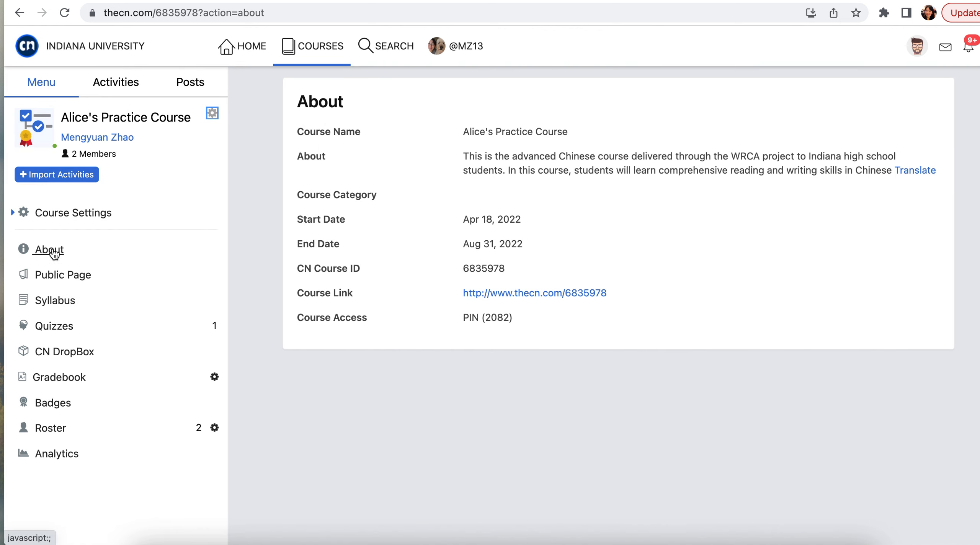
{"action": "left_click", "coordinate": [44, 329]}
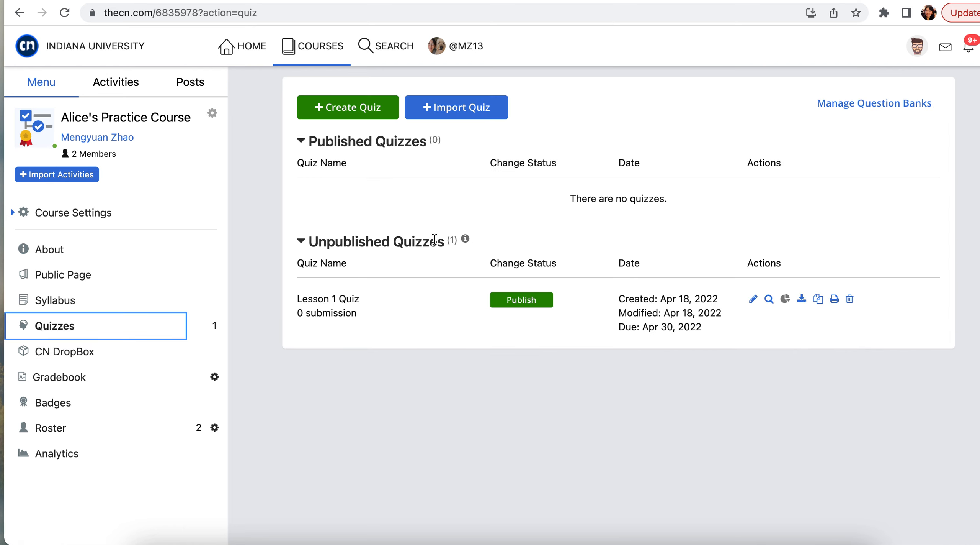
{"action": "left_click", "coordinate": [532, 301]}
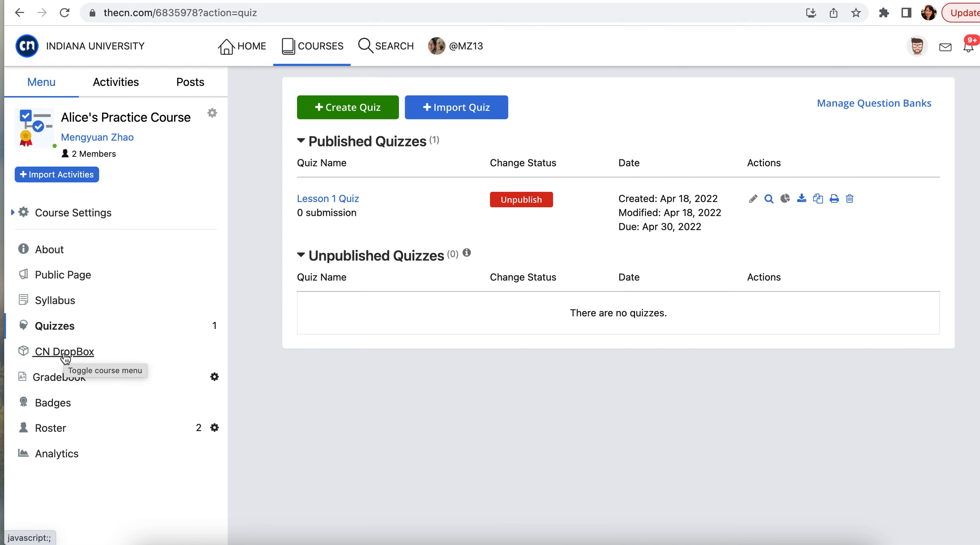
Open the course gradebook to examine the student grades and graded items.
{"action": "left_click", "coordinate": [58, 380]}
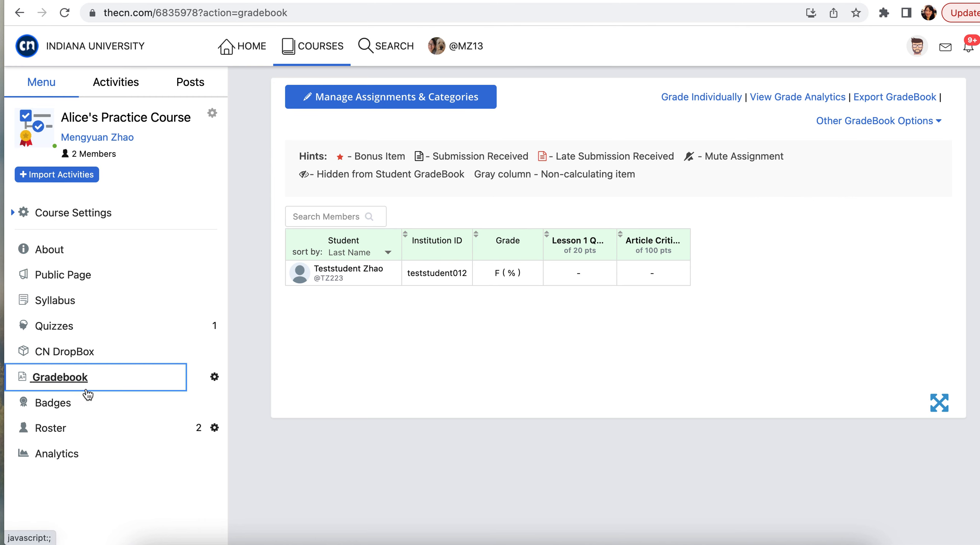
Examine the course's badges: the predefined ones available to award, the badge creation page and the badges already awarded.
{"action": "left_click", "coordinate": [57, 408]}
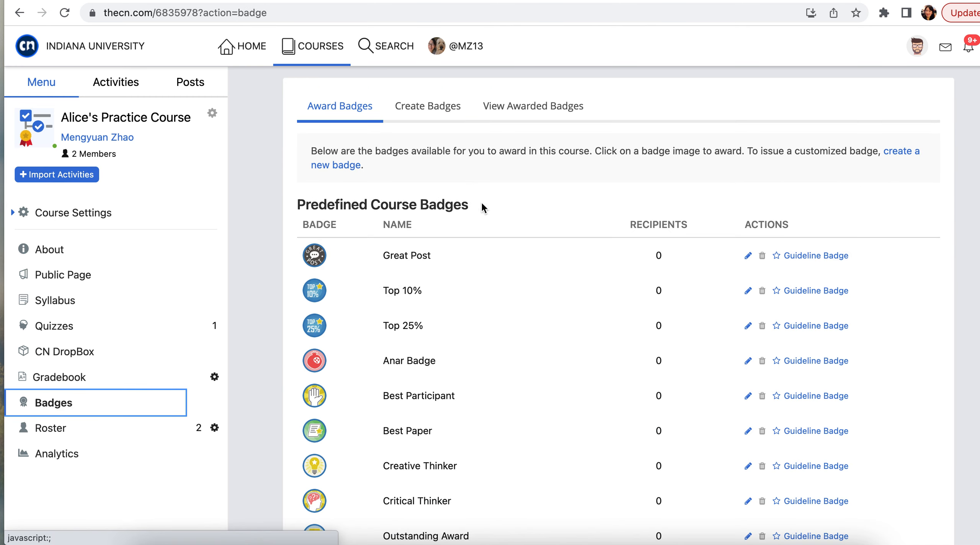
{"action": "scroll", "coordinate": [481, 372], "scroll_direction": "down", "scroll_amount": 2}
{"action": "scroll", "coordinate": [478, 374], "scroll_direction": "up", "scroll_amount": 3}
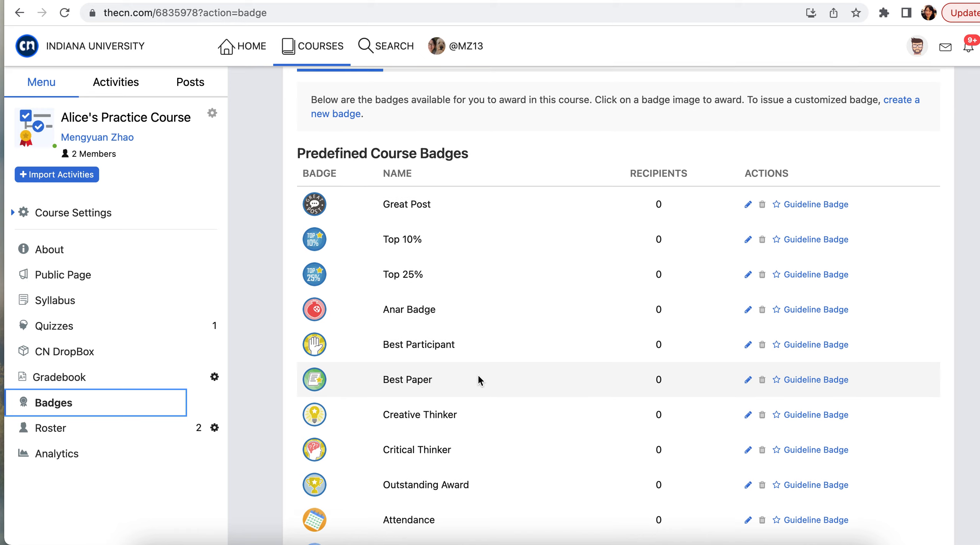
{"action": "left_click", "coordinate": [425, 106]}
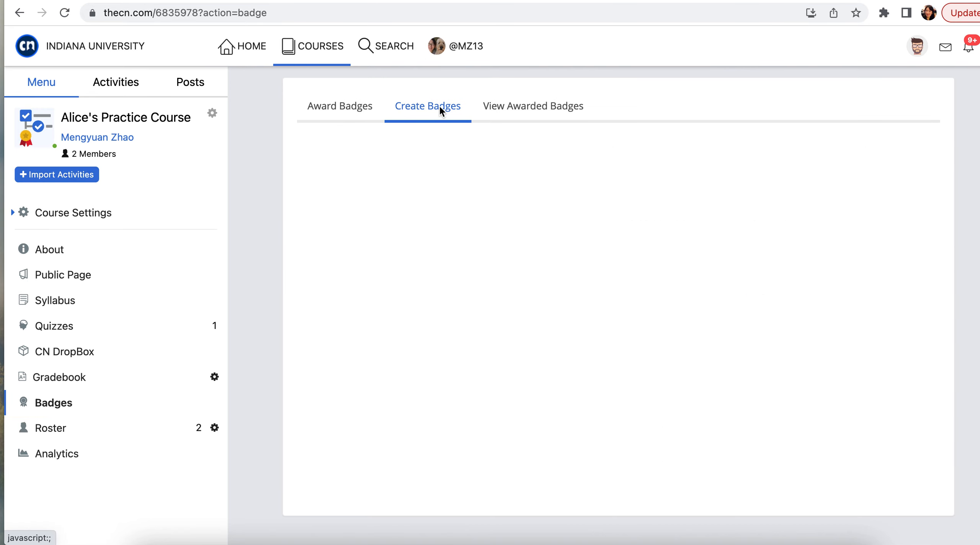
{"action": "left_click", "coordinate": [527, 115]}
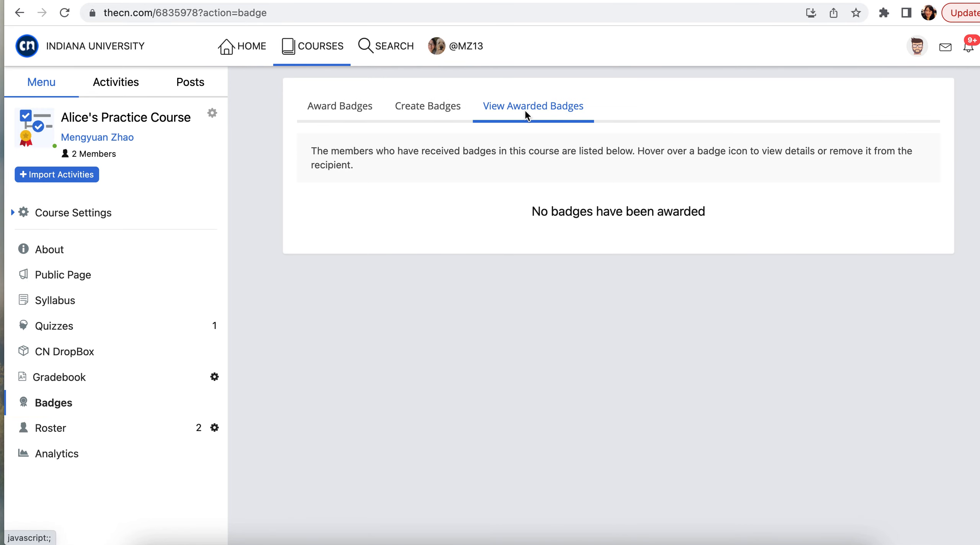
Open the course roster to review its members and look at the option for inviting a member.
{"action": "left_click", "coordinate": [57, 429]}
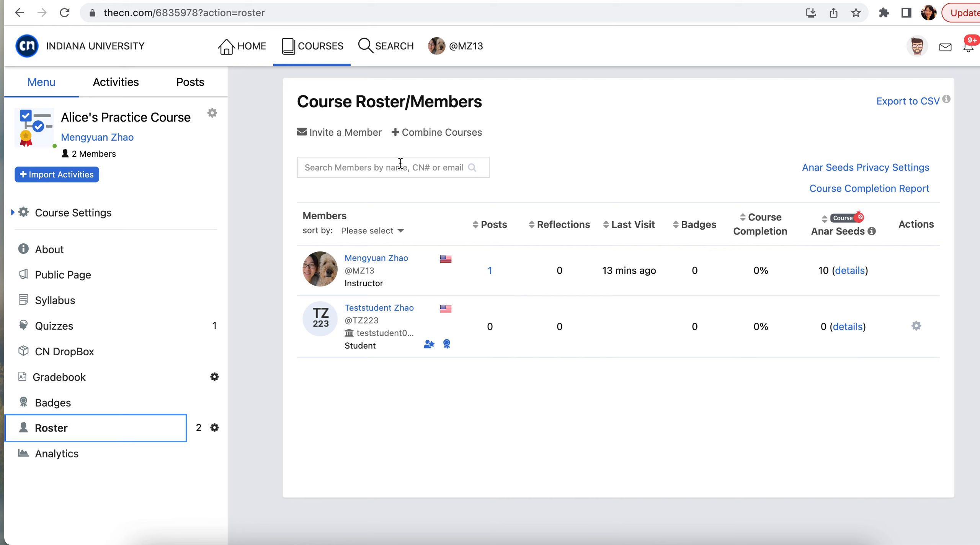
{"action": "left_click", "coordinate": [351, 138]}
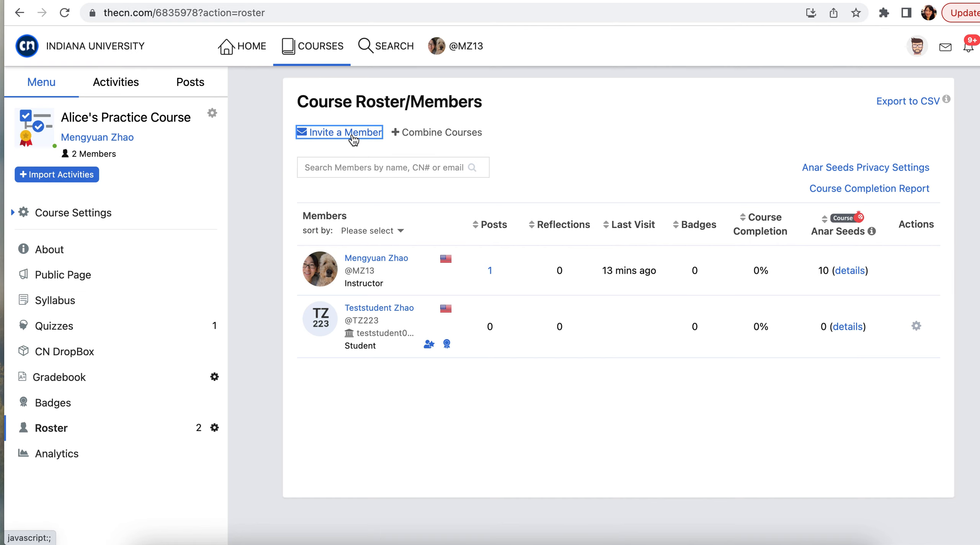
{"action": "left_click", "coordinate": [693, 64]}
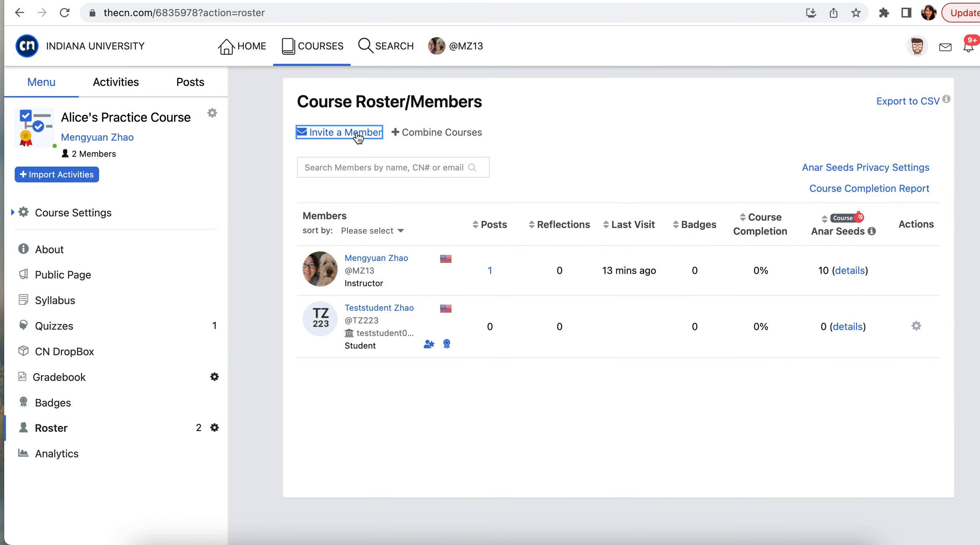
Review the course analytics from course information and visits through inactive learners, learners close to completion, and lesson completions.
{"action": "left_click", "coordinate": [65, 455]}
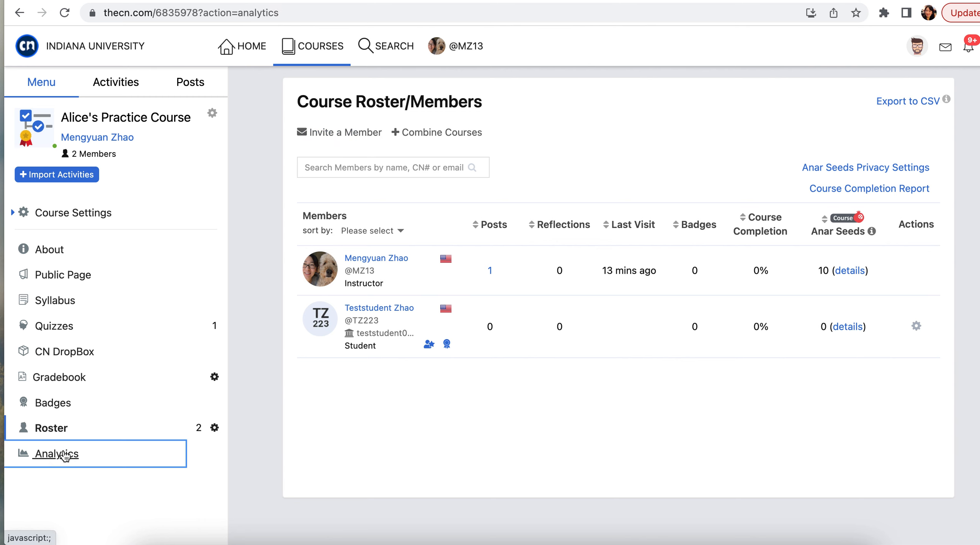
{"action": "scroll", "coordinate": [552, 367], "scroll_direction": "down", "scroll_amount": 3}
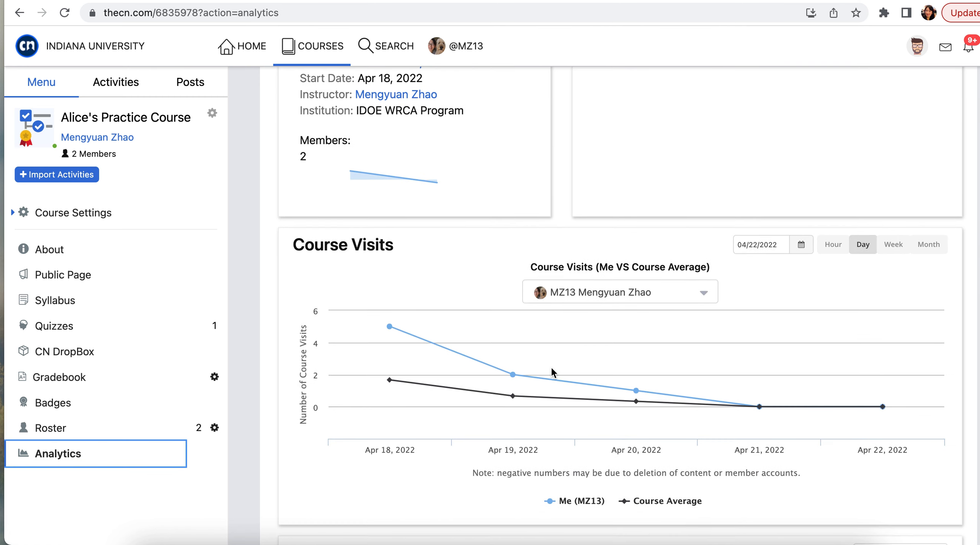
{"action": "scroll", "coordinate": [553, 372], "scroll_direction": "down", "scroll_amount": 3}
{"action": "scroll", "coordinate": [552, 371], "scroll_direction": "down", "scroll_amount": 4}
{"action": "scroll", "coordinate": [552, 371], "scroll_direction": "down", "scroll_amount": 3}
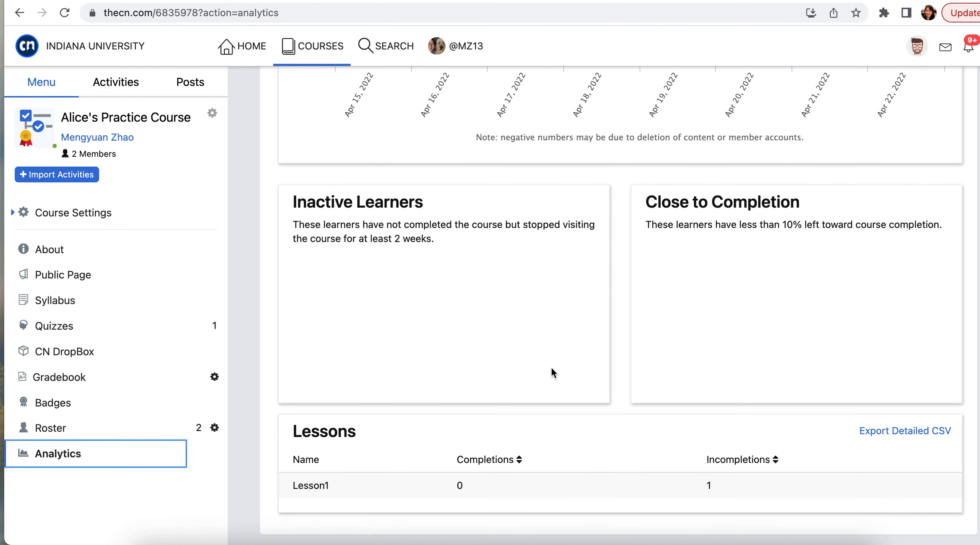
{"action": "scroll", "coordinate": [552, 369], "scroll_direction": "up", "scroll_amount": 12}
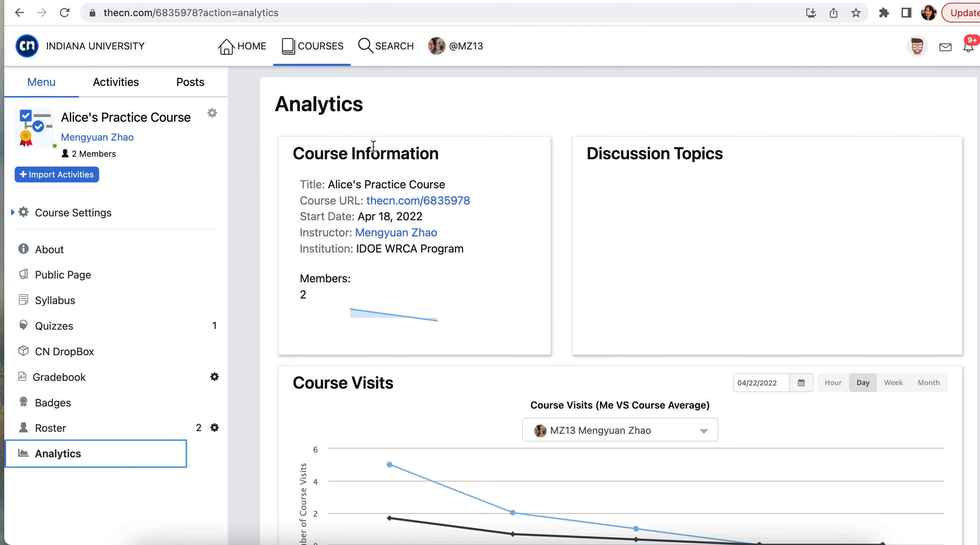
View the course's post feed and examine the Read and Reflect activity in Lesson1, including its area for posts.
{"action": "left_click", "coordinate": [192, 87]}
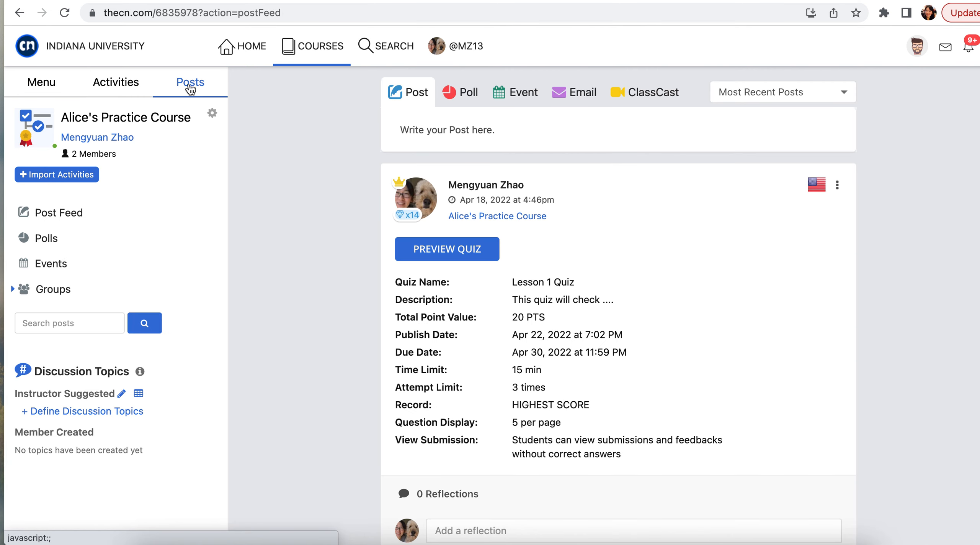
{"action": "mouse_move", "coordinate": [397, 174]}
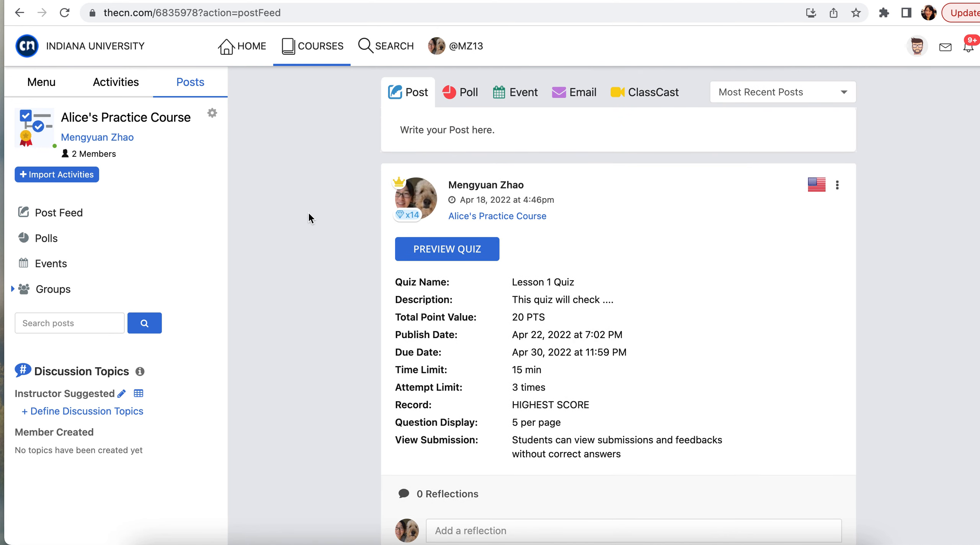
{"action": "left_click", "coordinate": [128, 80]}
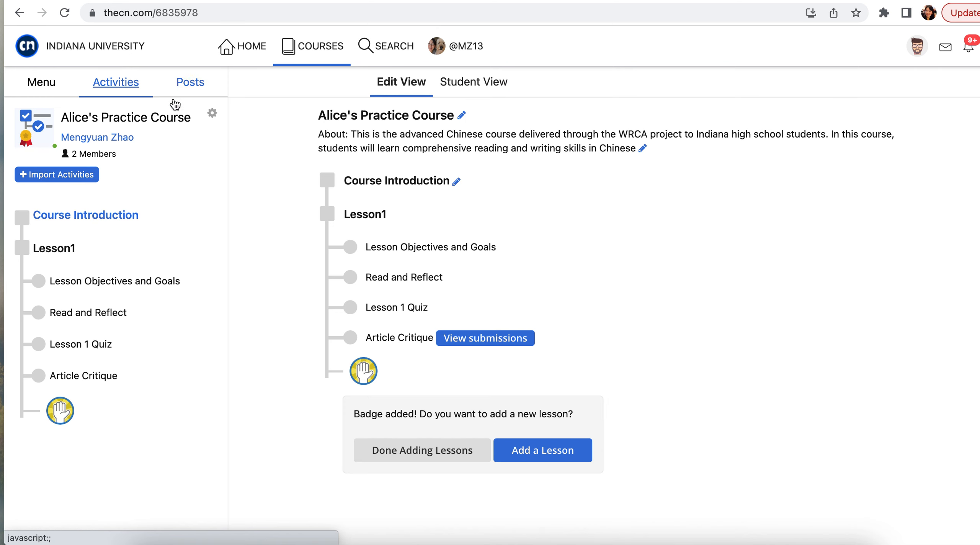
{"action": "left_click", "coordinate": [396, 277]}
{"action": "scroll", "coordinate": [548, 475], "scroll_direction": "down", "scroll_amount": 1}
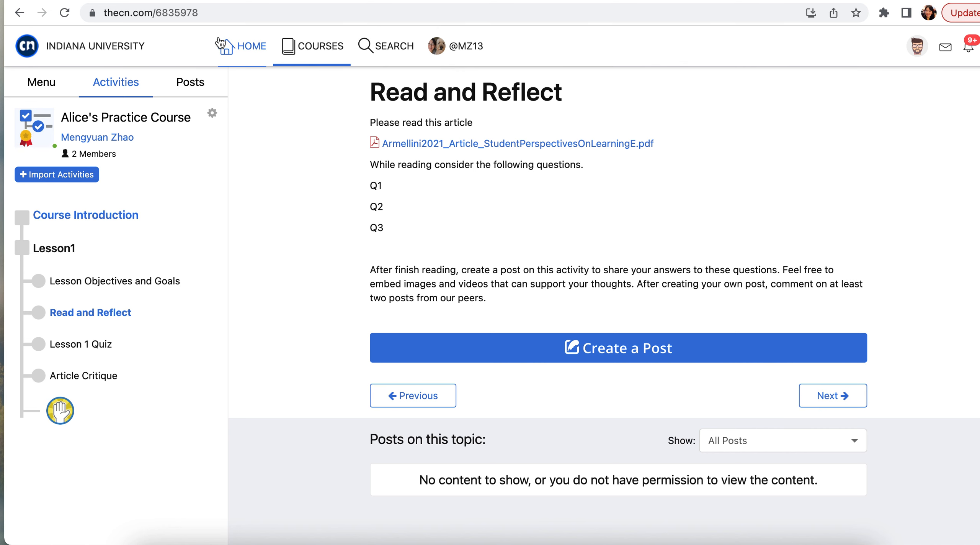
Return to the course's post feed and open the form for emailing course members.
{"action": "left_click", "coordinate": [190, 82]}
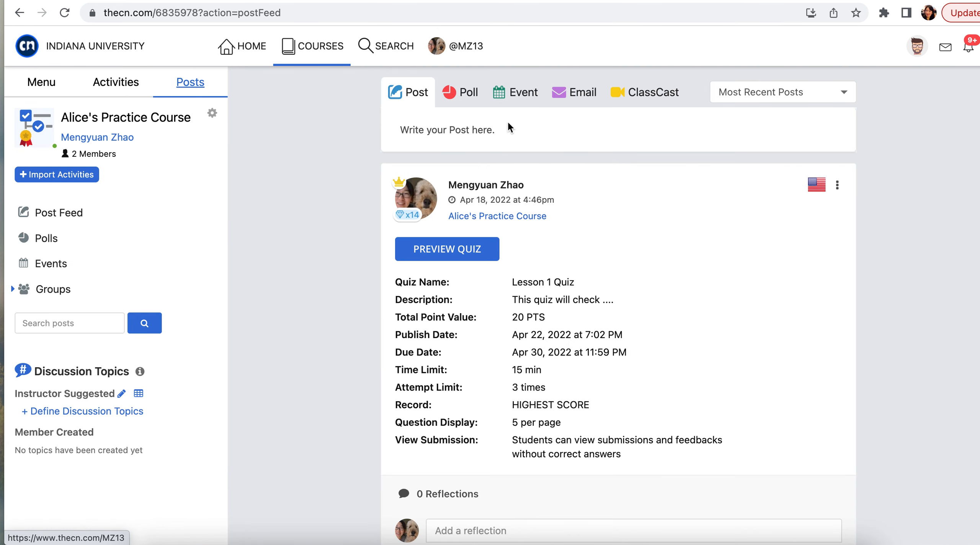
{"action": "scroll", "coordinate": [534, 406], "scroll_direction": "down", "scroll_amount": 1}
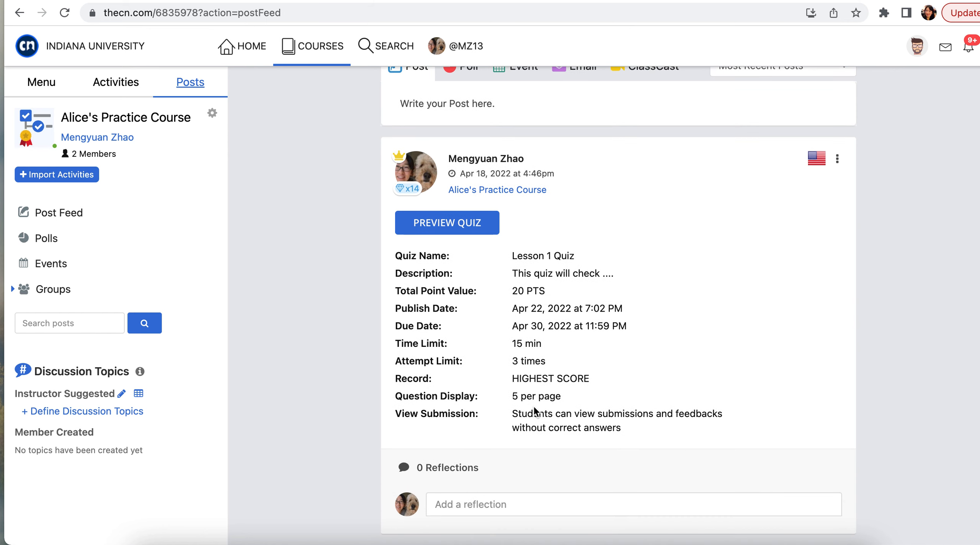
{"action": "scroll", "coordinate": [534, 405], "scroll_direction": "up", "scroll_amount": 1}
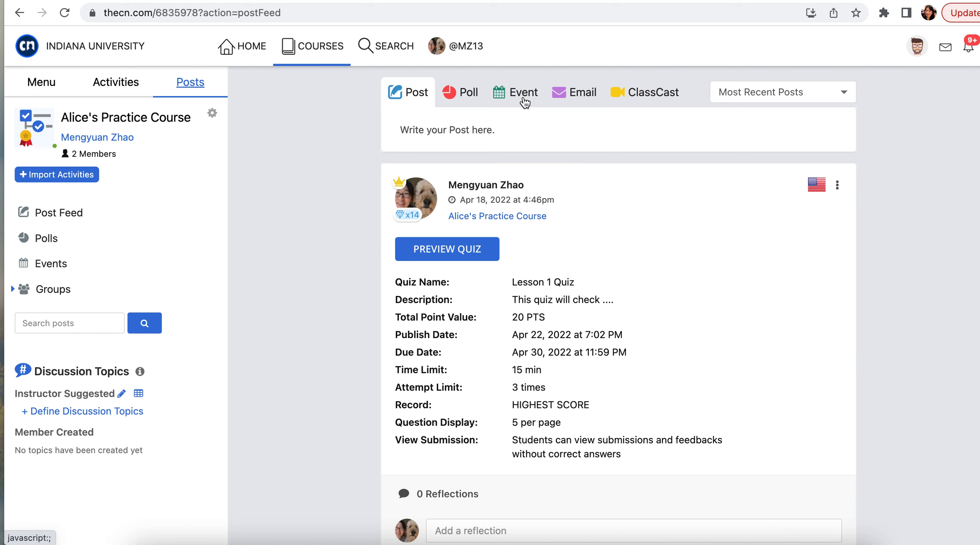
{"action": "left_click", "coordinate": [565, 100]}
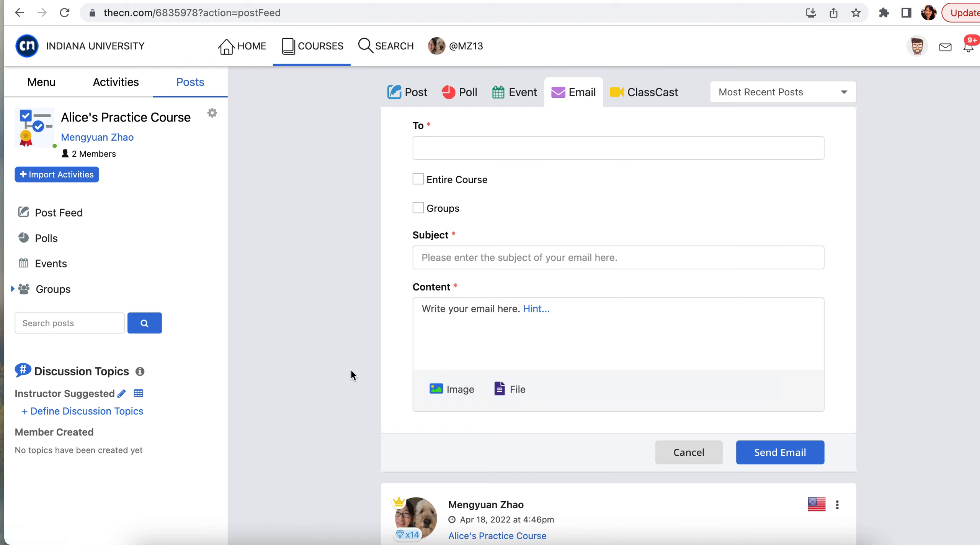
View the course's About details and return to the edit view of its activities outline.
{"action": "left_click", "coordinate": [40, 82]}
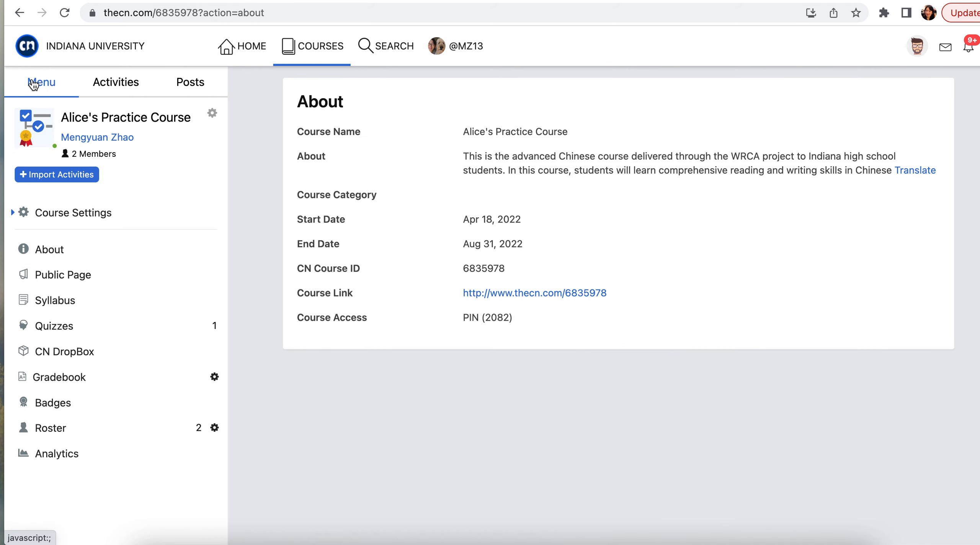
{"action": "left_click", "coordinate": [117, 83]}
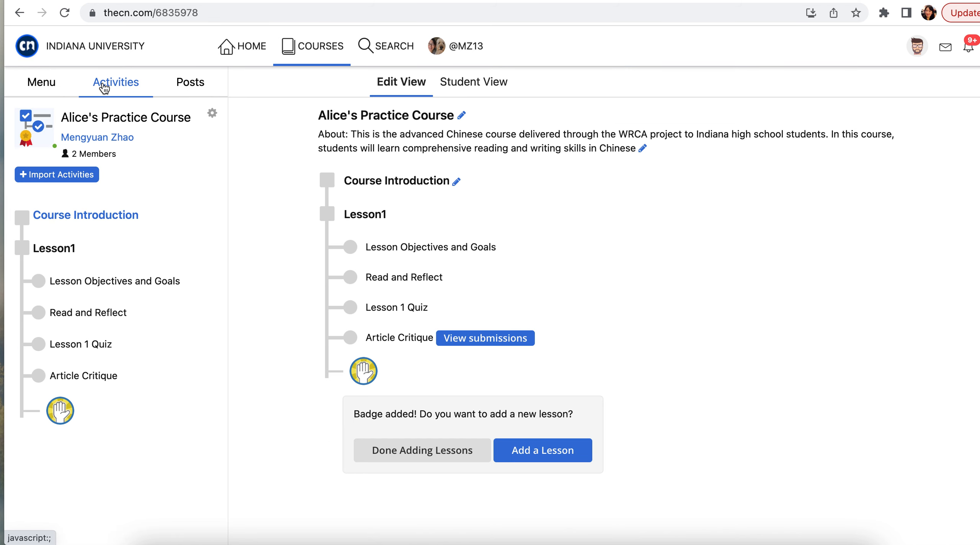